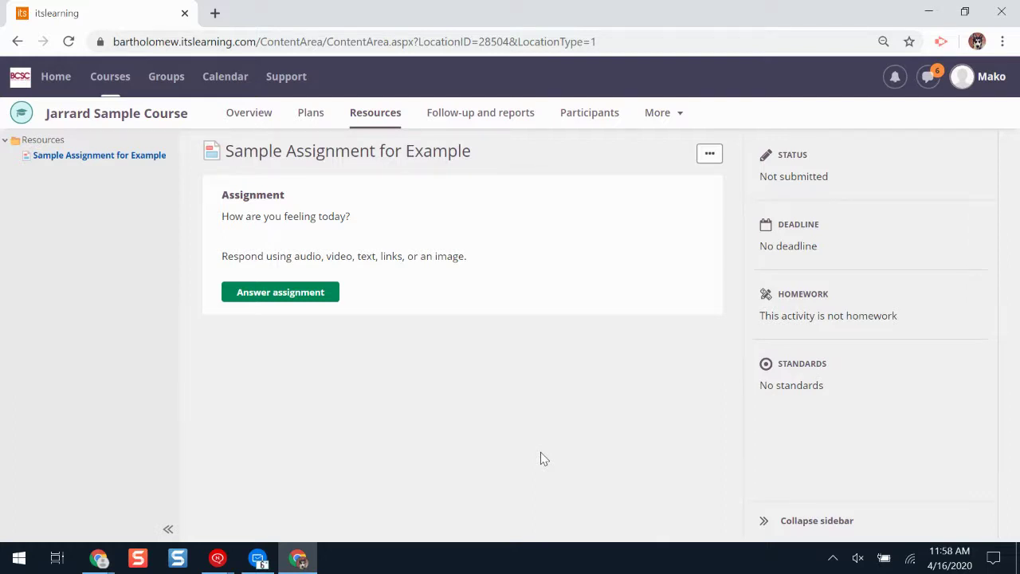
# Glance at the Courses menu, then start answering 'Sample Assignment for Example'.
pyautogui.click(125, 90)
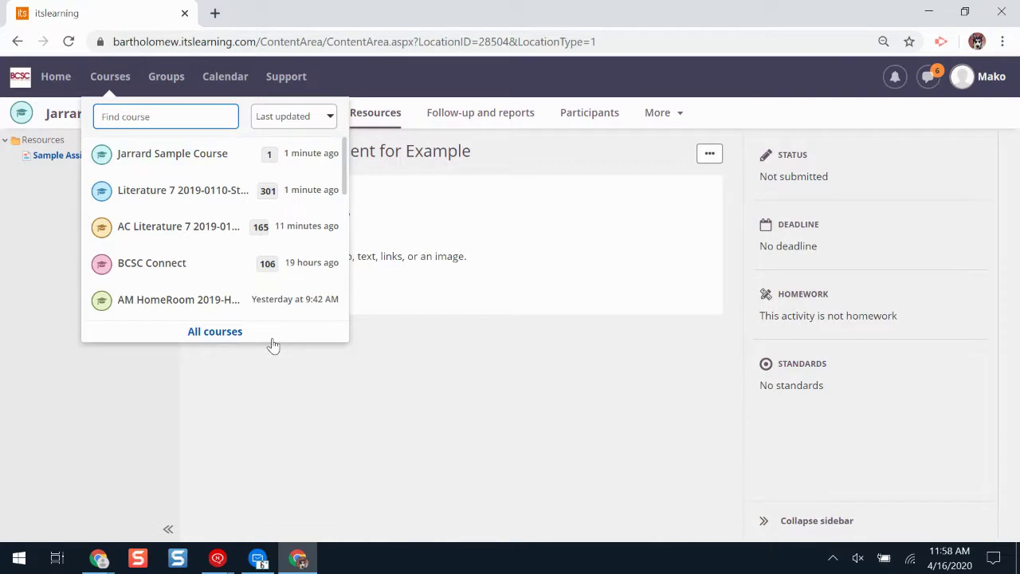
pyautogui.click(486, 427)
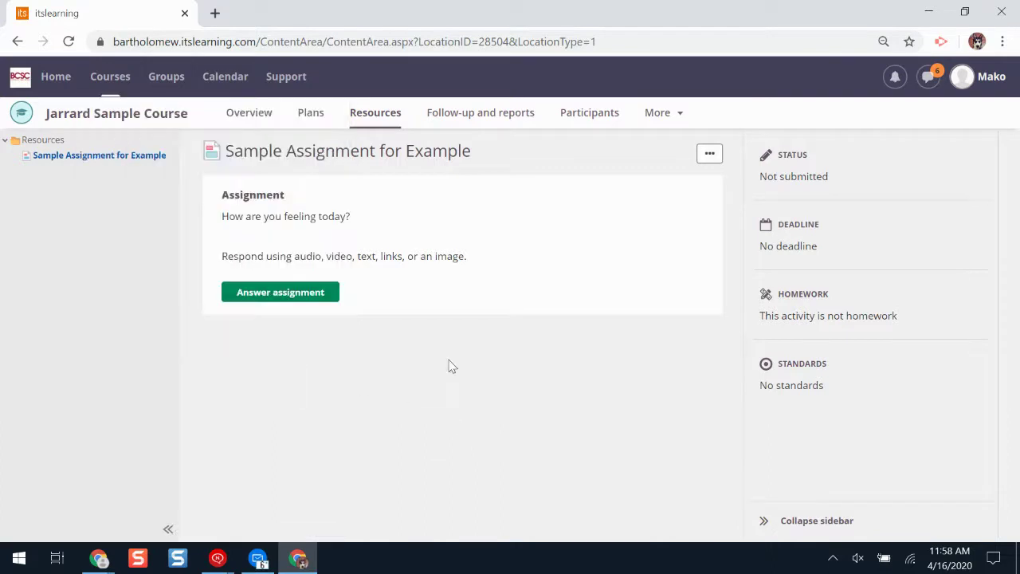
pyautogui.click(278, 292)
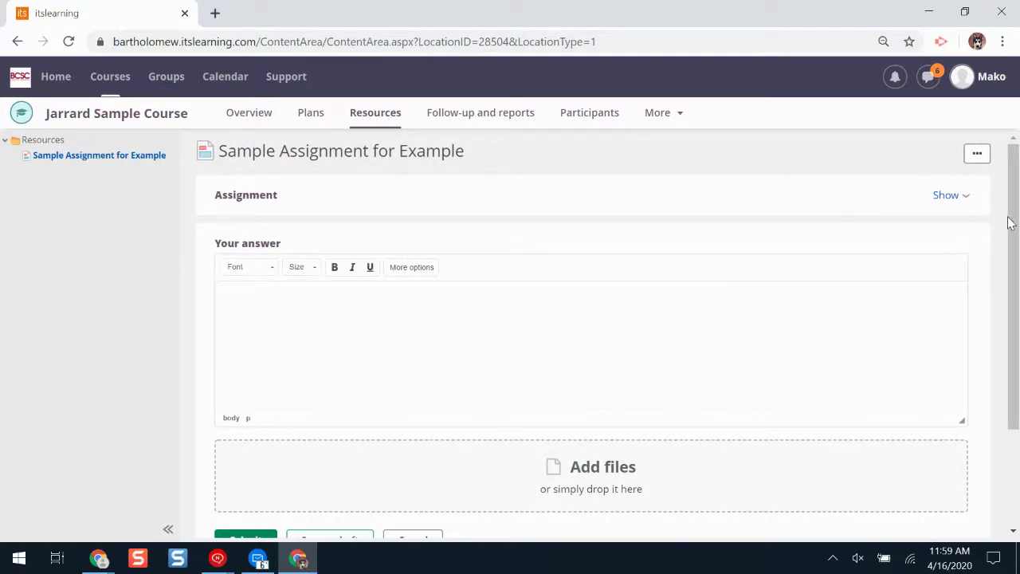
# Write 'I am feeling great!' as the answer and open the Your files image picker.
pyautogui.scroll(-1, 637, 215)
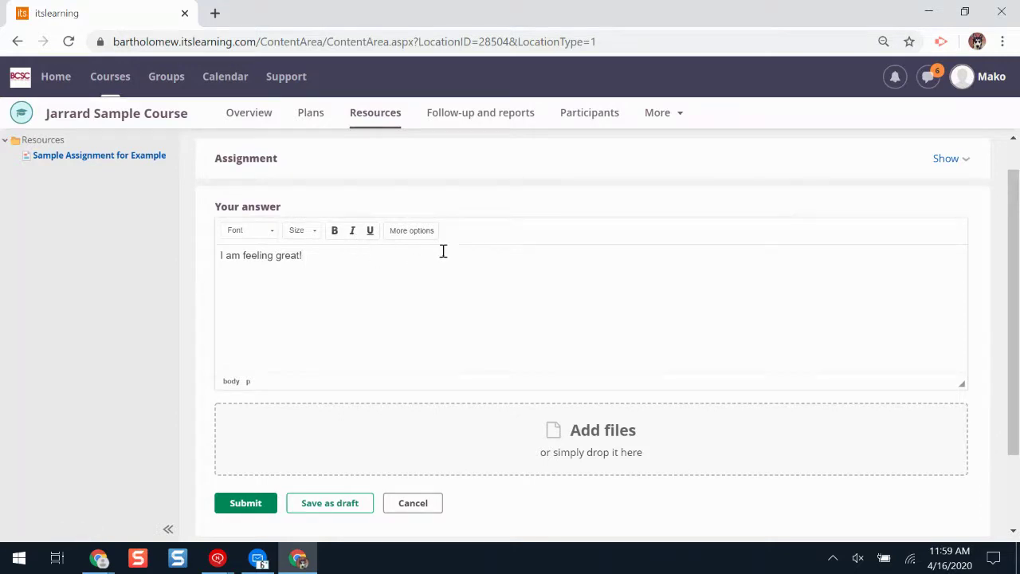
pyautogui.click(412, 231)
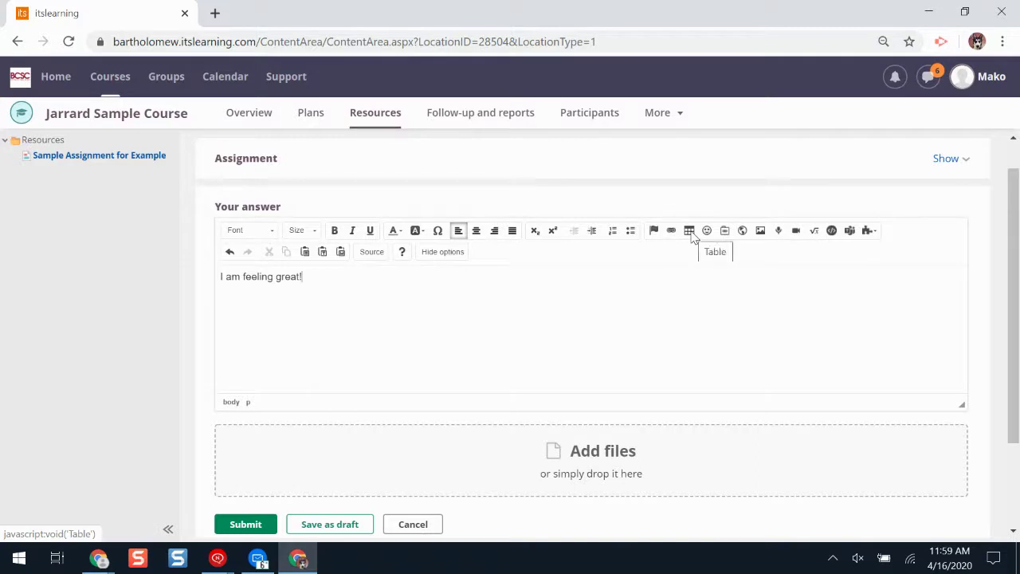
pyautogui.click(762, 232)
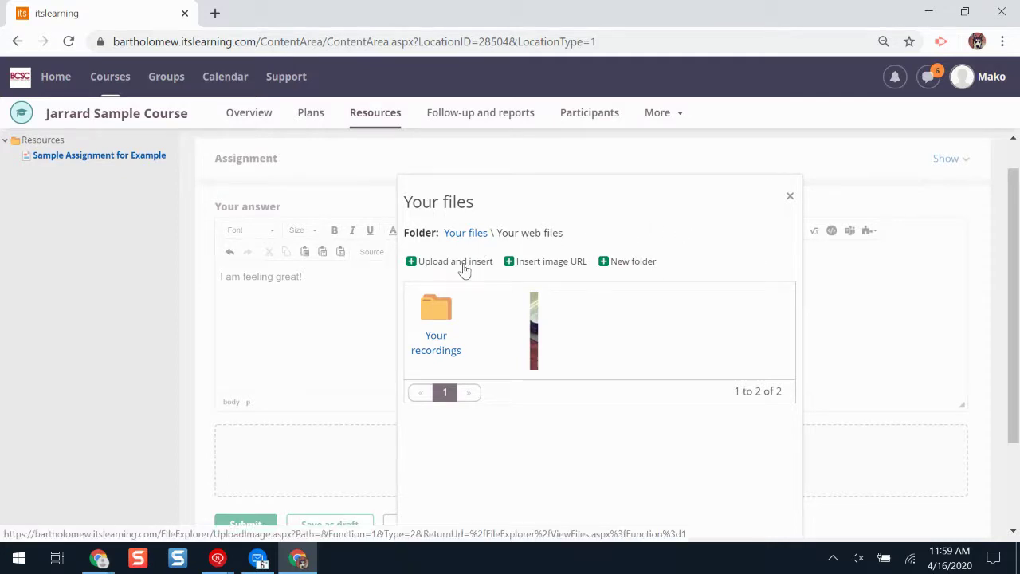
# Choose Upload and insert to bring up the Upload image dialog.
pyautogui.click(464, 270)
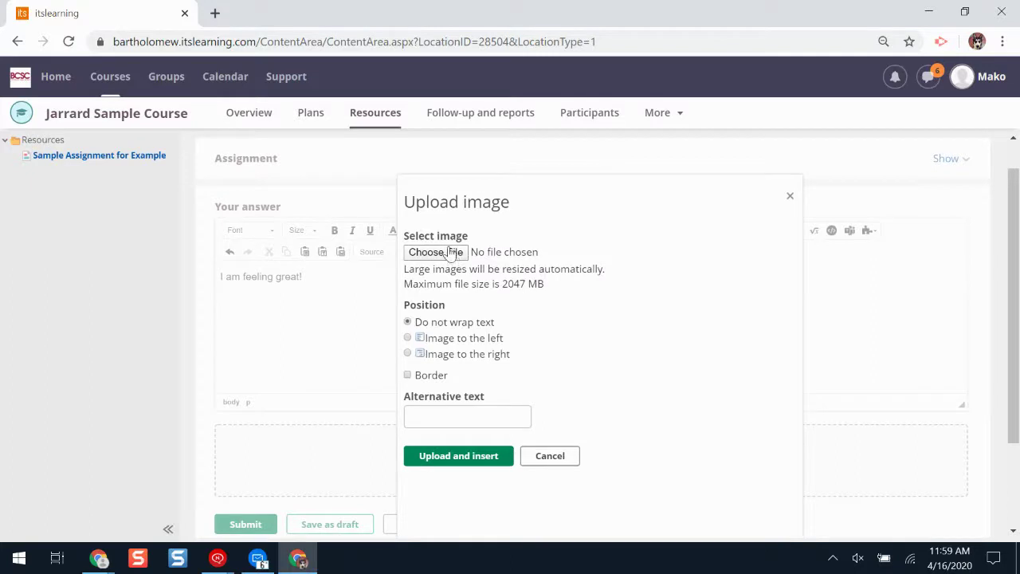
pyautogui.click(452, 252)
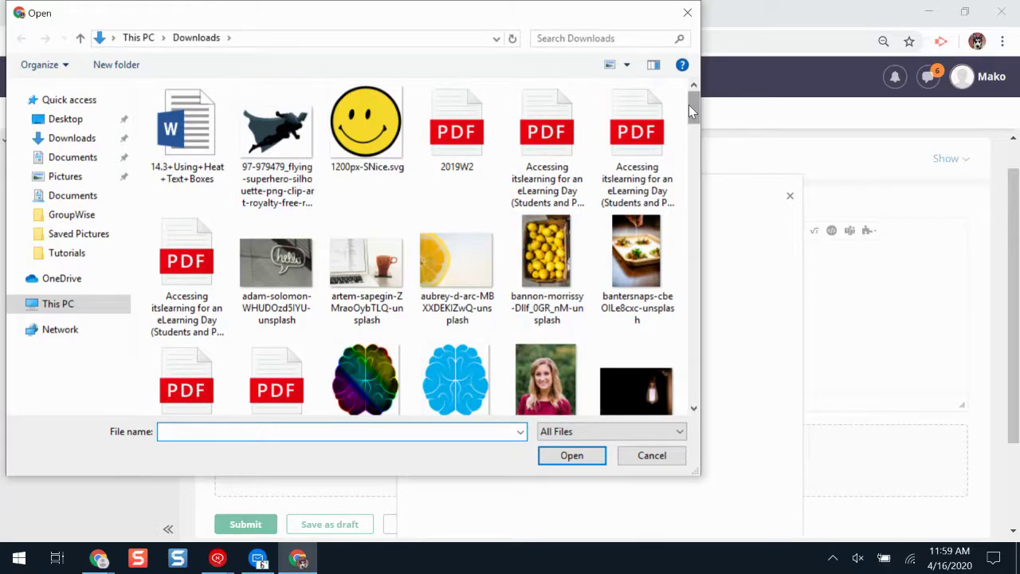
pyautogui.moveTo(689, 104); pyautogui.dragTo(690, 109)
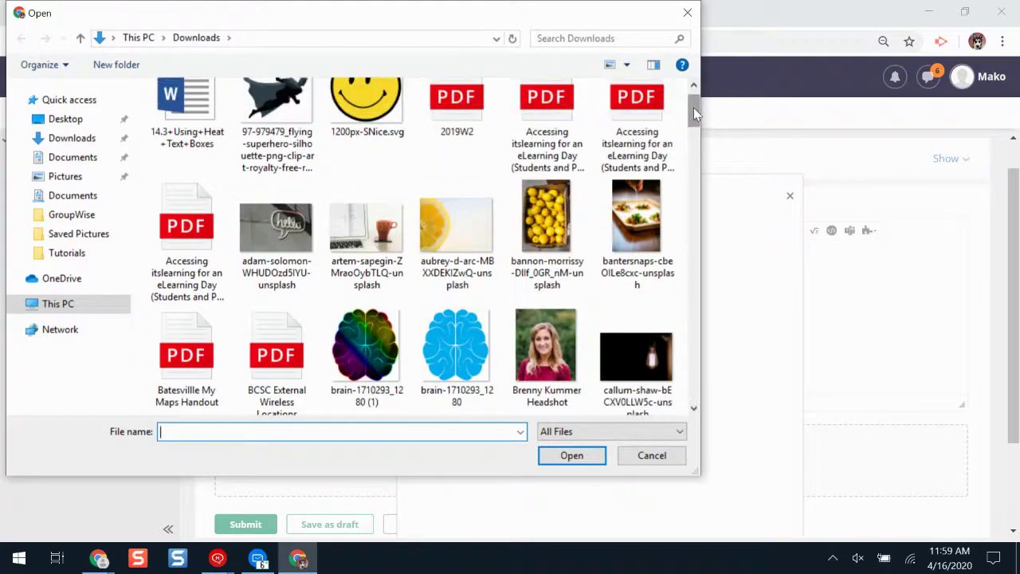
pyautogui.click(287, 232)
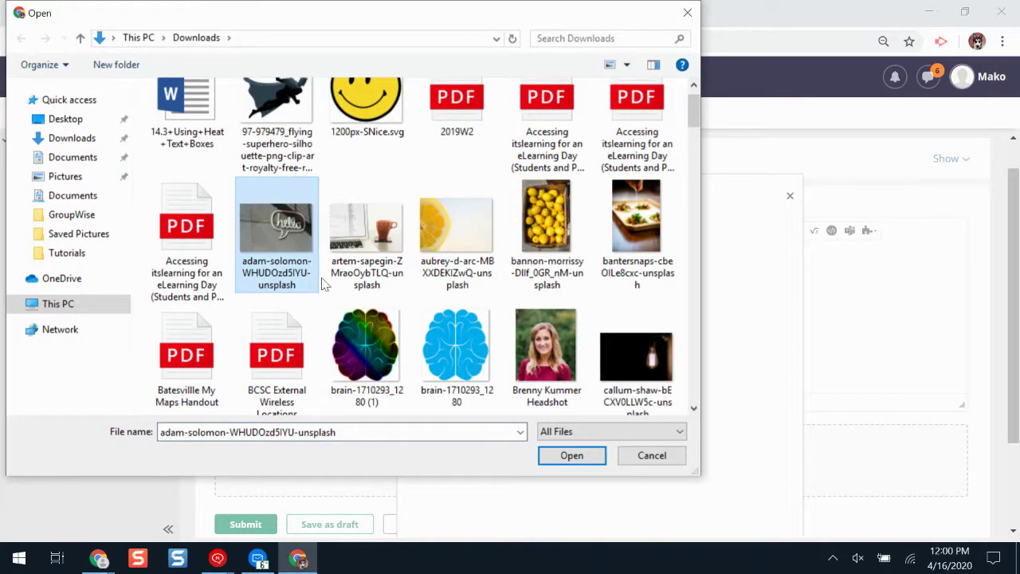
pyautogui.click(580, 466)
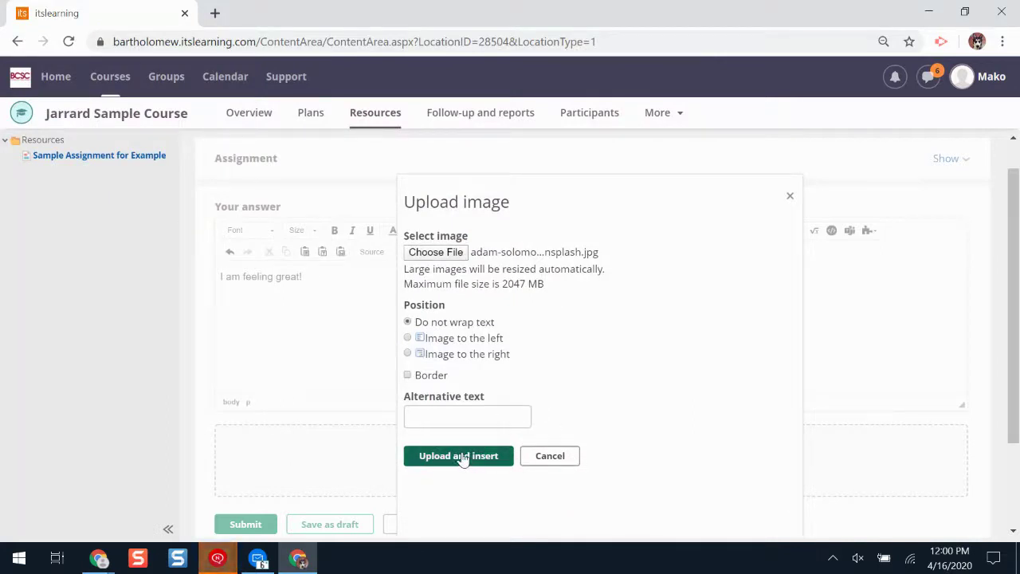
pyautogui.click(462, 455)
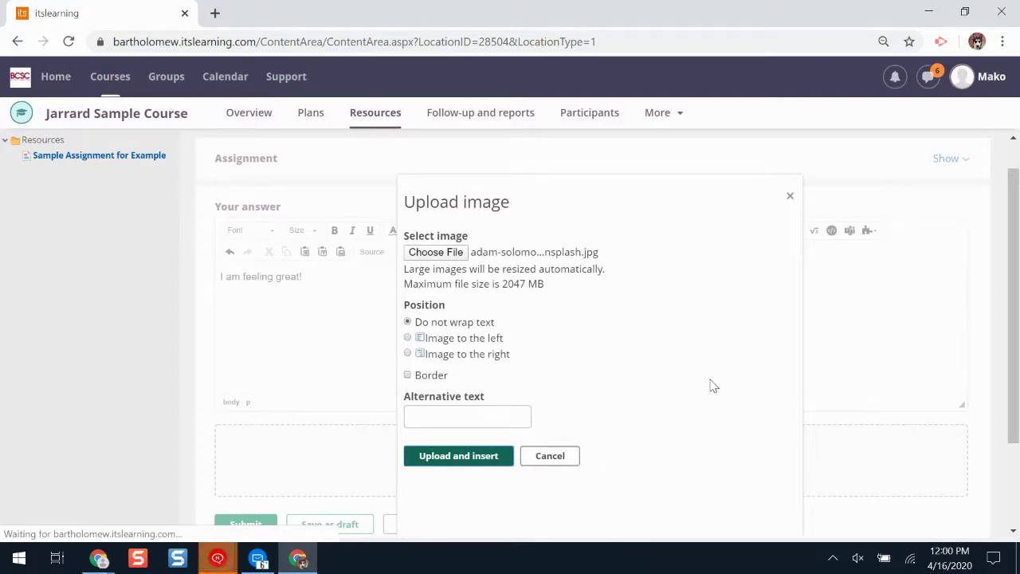
# Move the hello photo onto its own line below 'I am feeling great!'.
pyautogui.moveTo(1016, 365); pyautogui.dragTo(1016, 460)
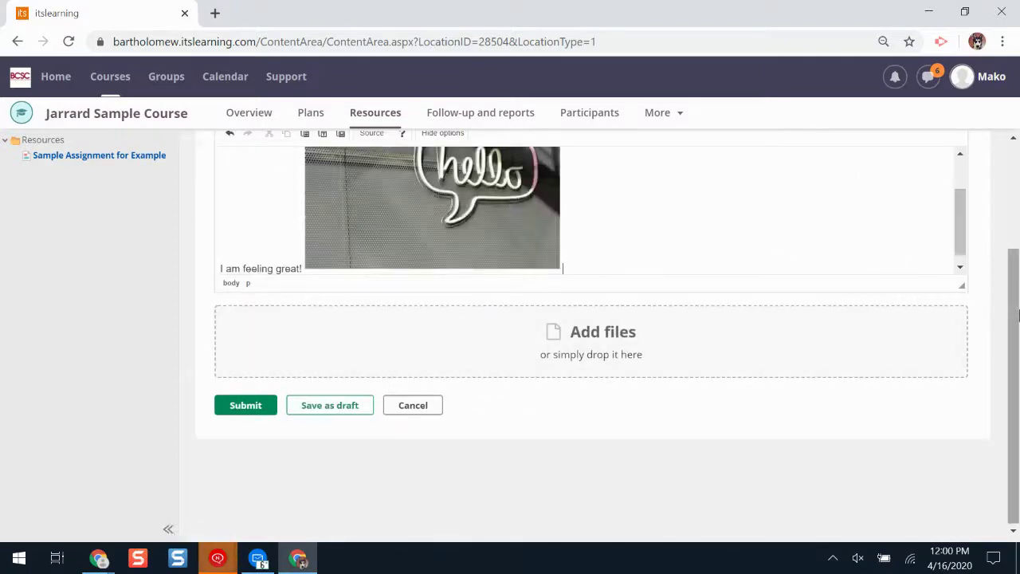
pyautogui.moveTo(1016, 314); pyautogui.dragTo(1016, 242)
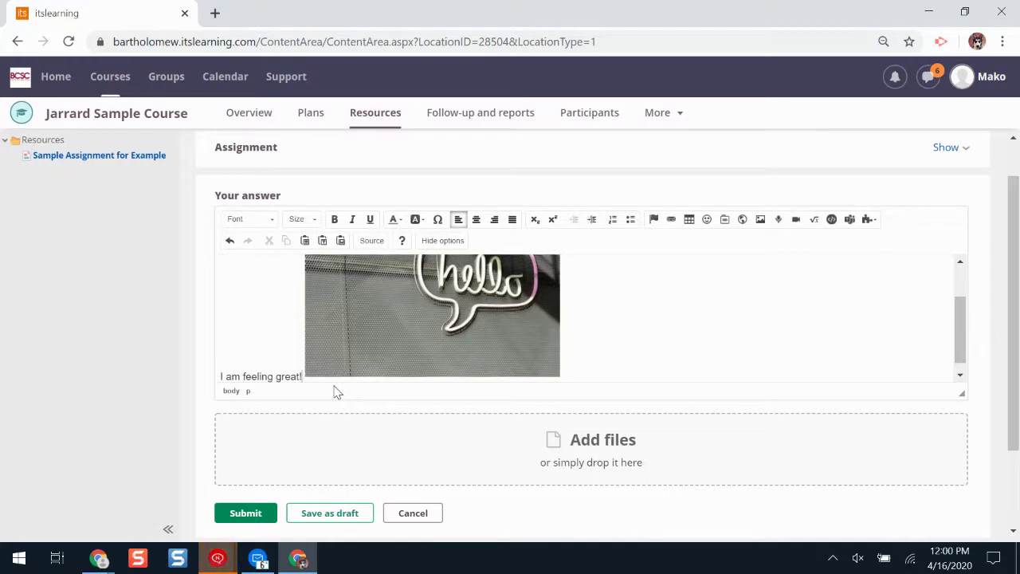
pyautogui.press('Return')
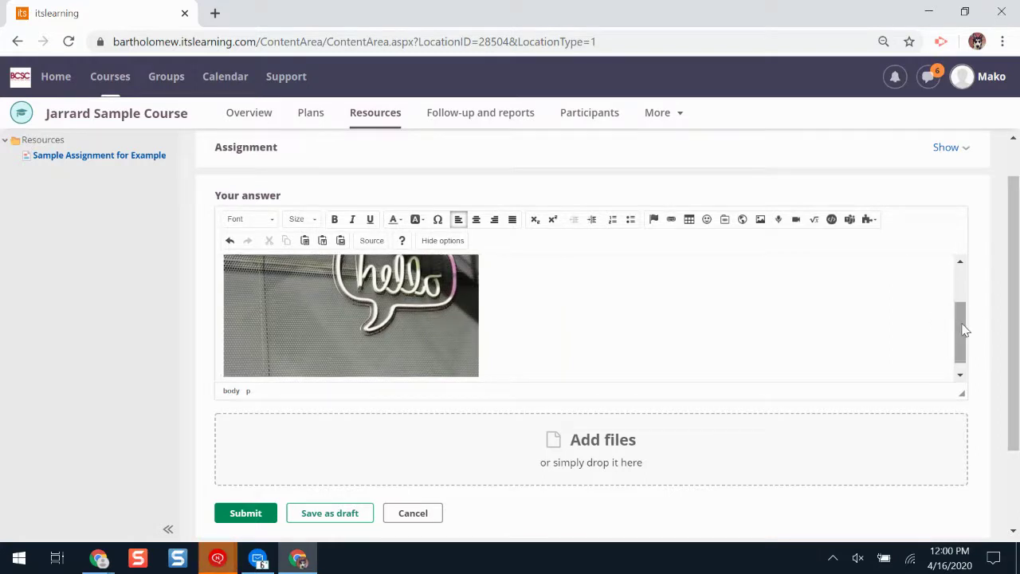
pyautogui.moveTo(964, 330); pyautogui.dragTo(975, 269)
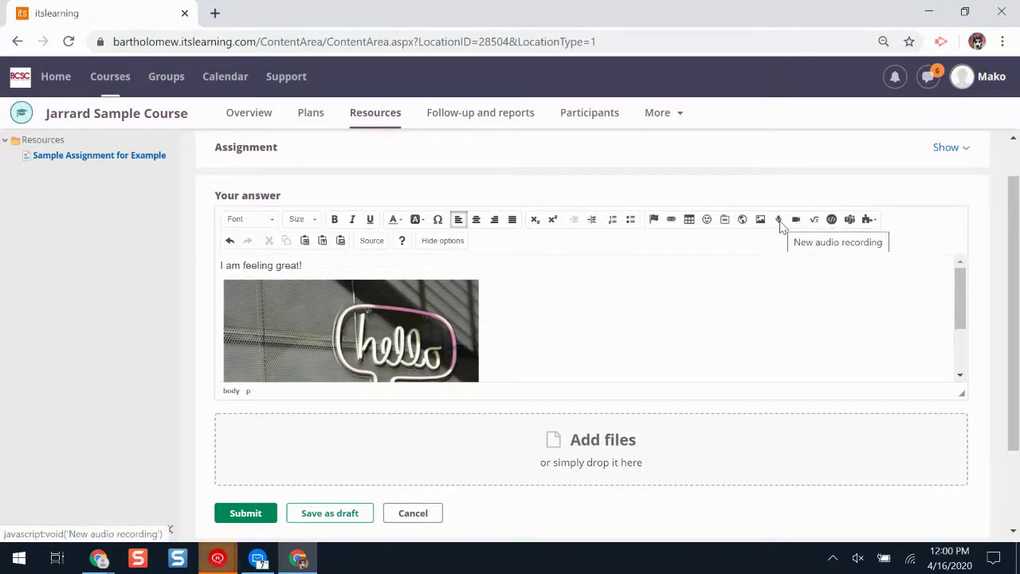
# Open the Audio recorder from the microphone button and switch to its Record tab.
pyautogui.click(779, 223)
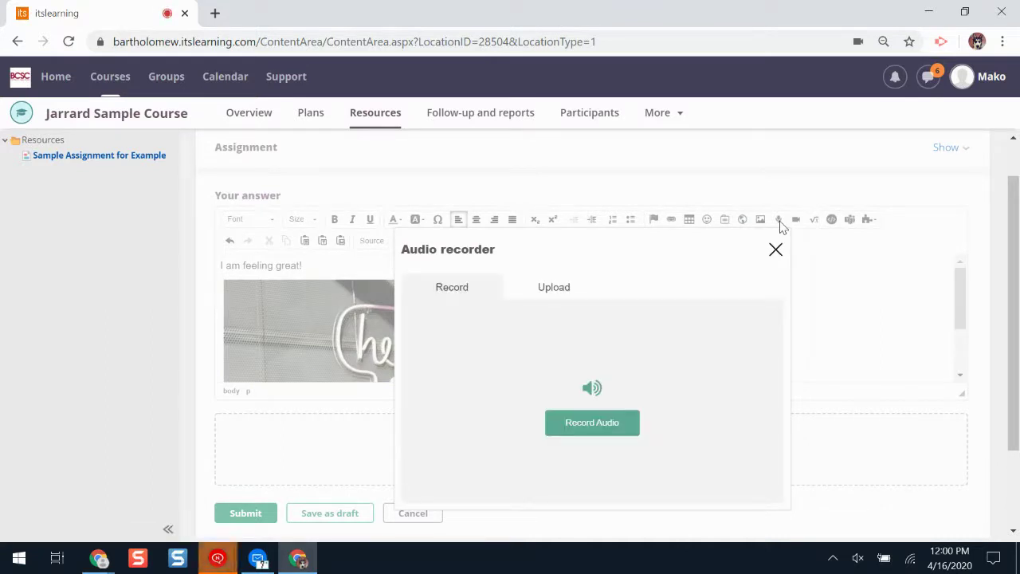
pyautogui.click(594, 424)
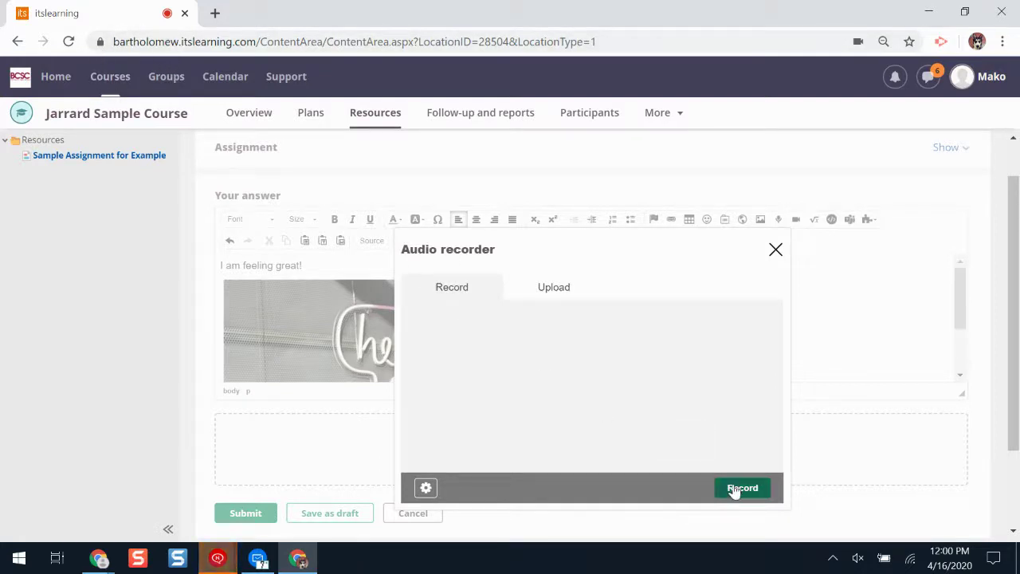
# Record a roughly 15-second spoken answer and stop it so it uploads.
pyautogui.click(733, 488)
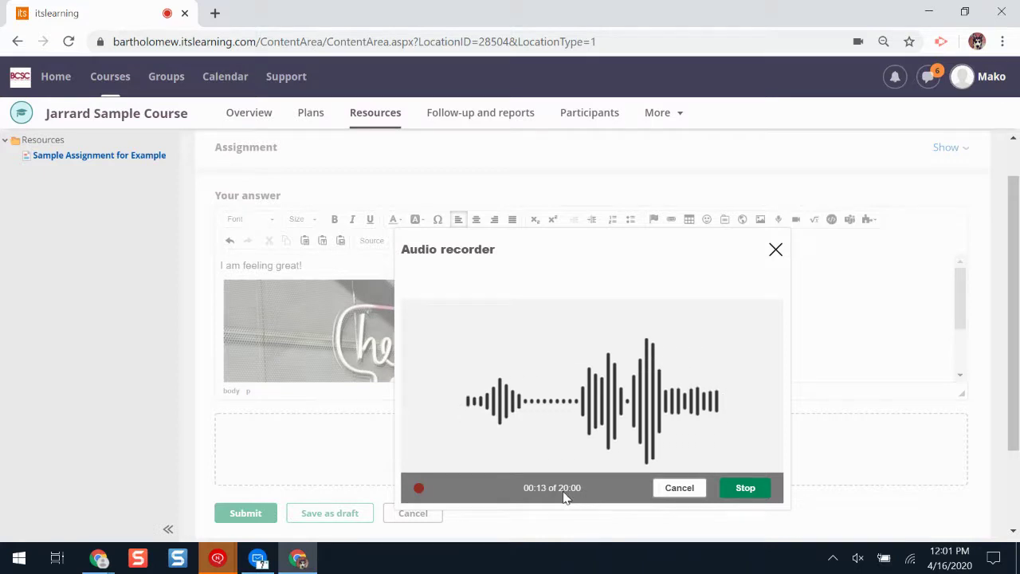
pyautogui.click(744, 489)
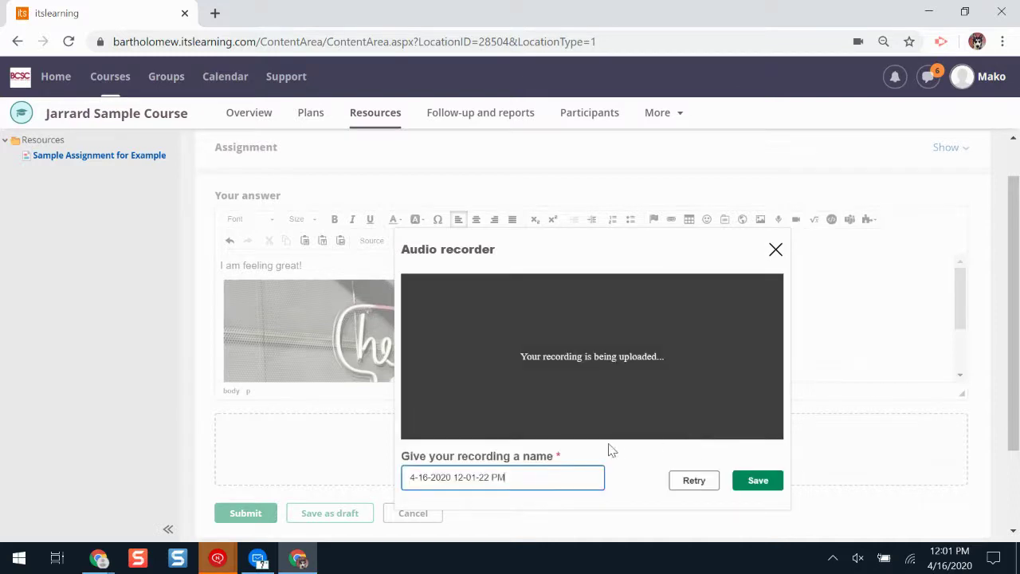
# Replace the default recording name with 'M', embed the clip, and place the cursor below the image.
pyautogui.hotkey('ctrl', 'a')
pyautogui.write('M')
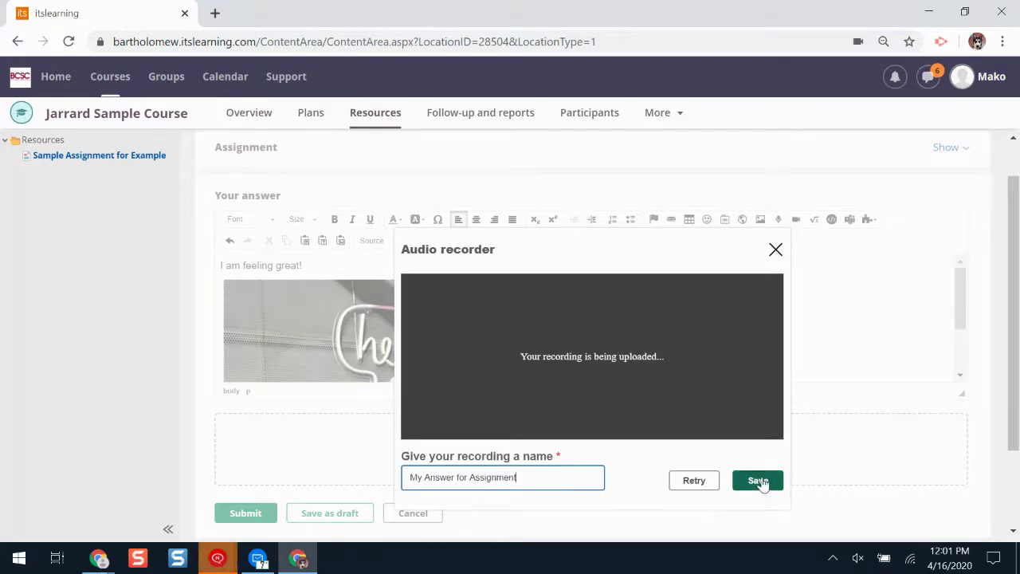
pyautogui.click(759, 481)
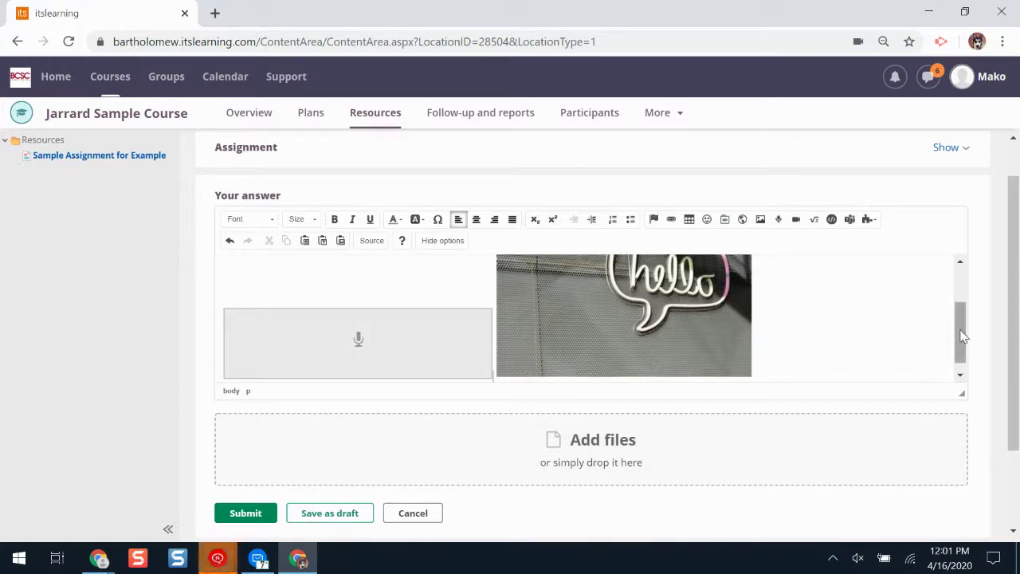
pyautogui.moveTo(962, 335)
pyautogui.mouseDown()
pyautogui.moveTo(959, 292)
pyautogui.moveTo(966, 348)
pyautogui.mouseUp()
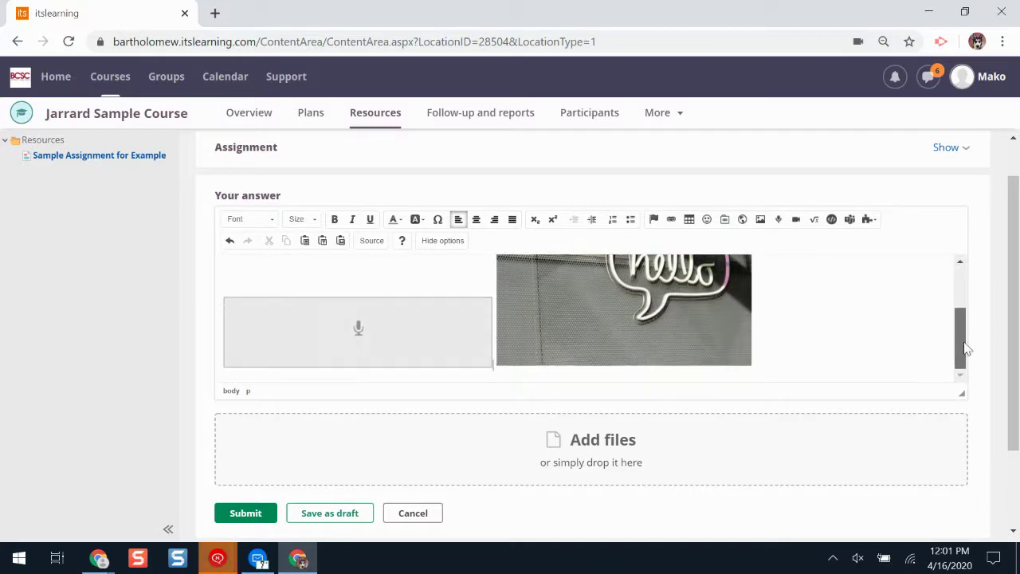
pyautogui.click(782, 353)
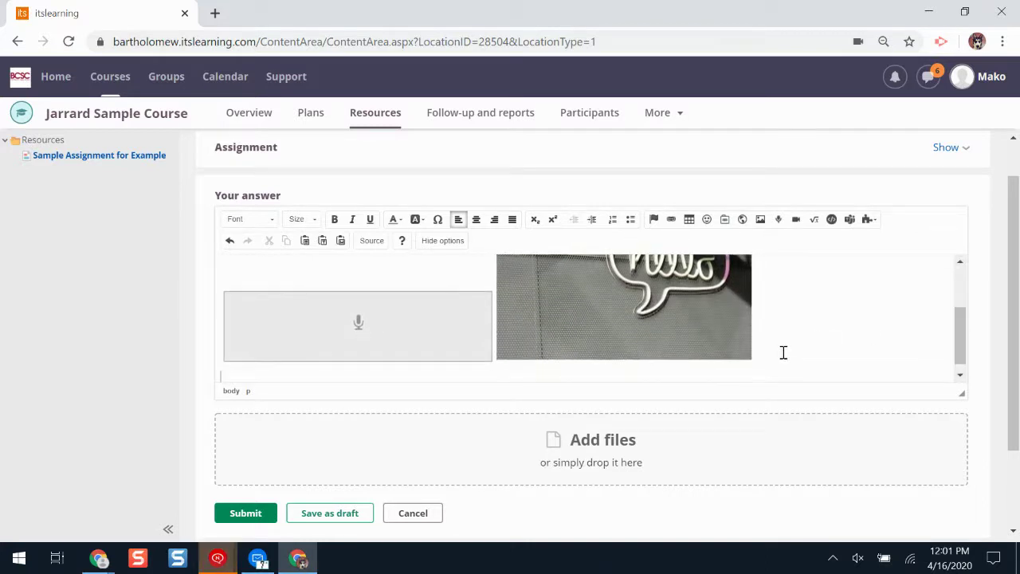
pyautogui.click(798, 221)
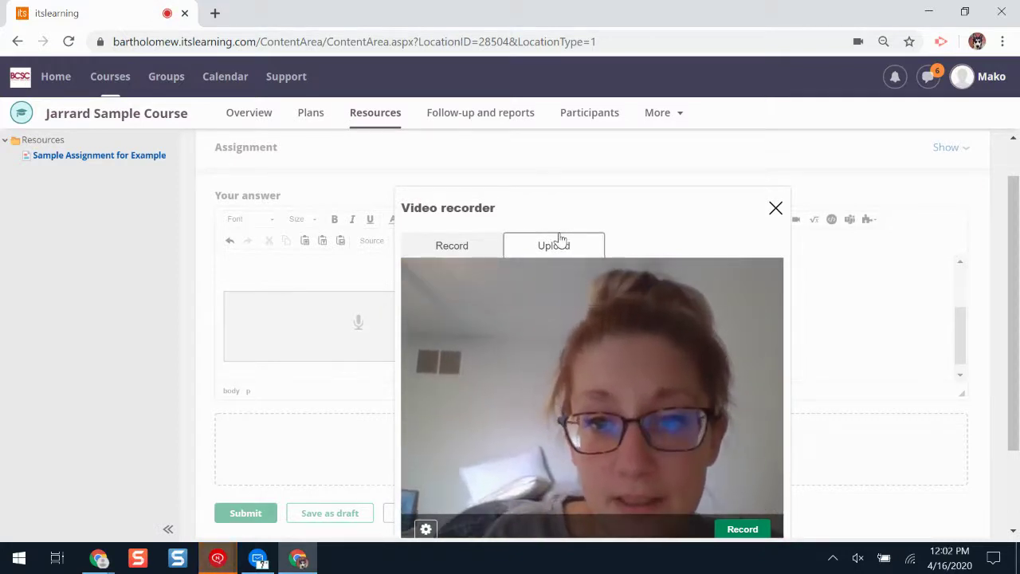
pyautogui.click(558, 241)
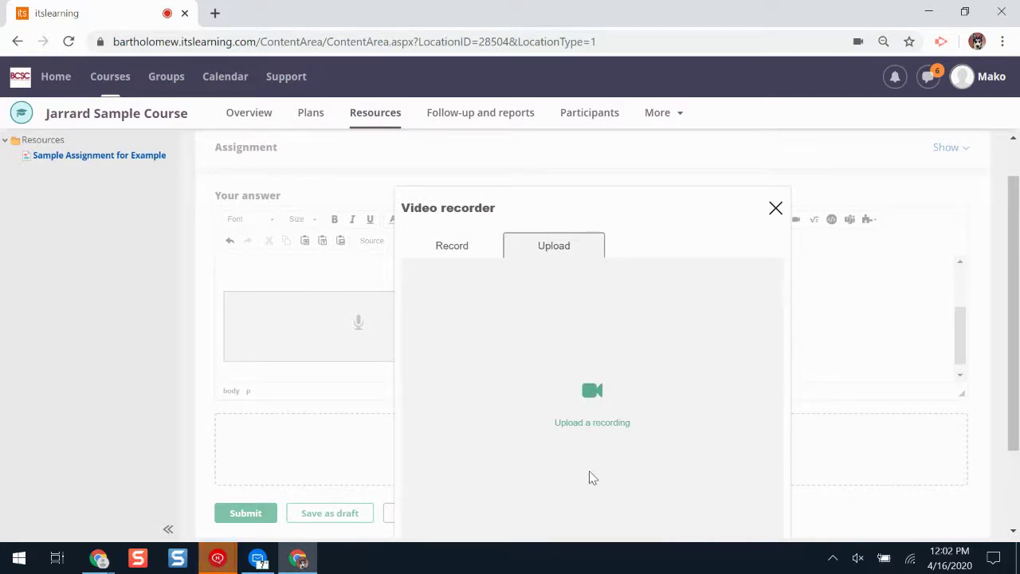
pyautogui.click(456, 248)
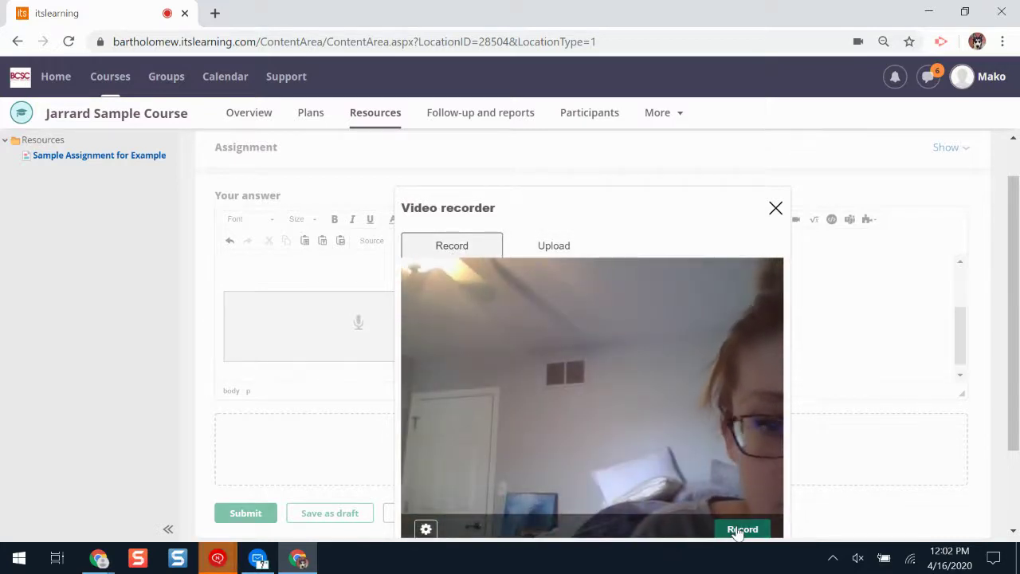
pyautogui.click(540, 246)
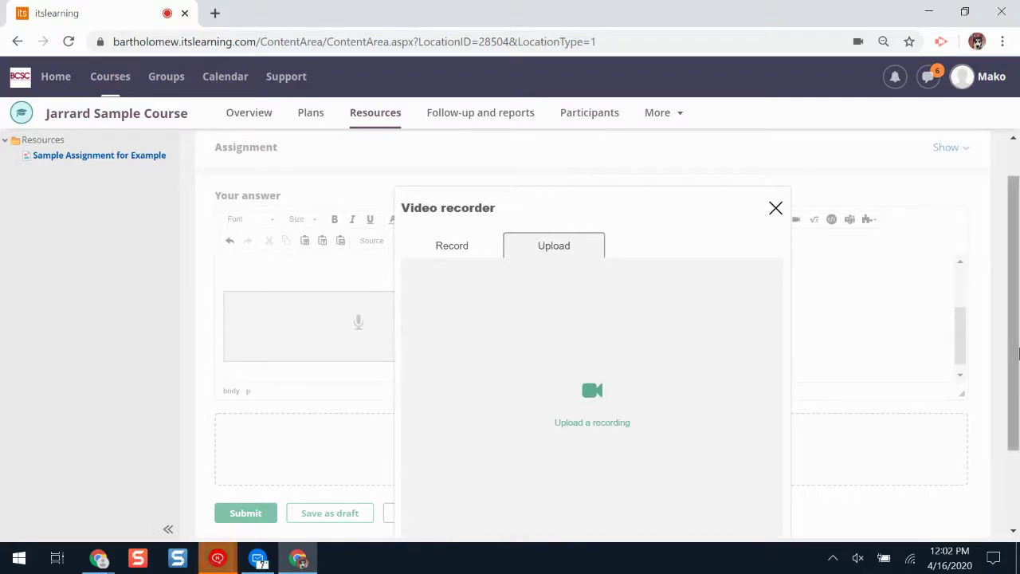
pyautogui.moveTo(1017, 337); pyautogui.dragTo(1017, 360)
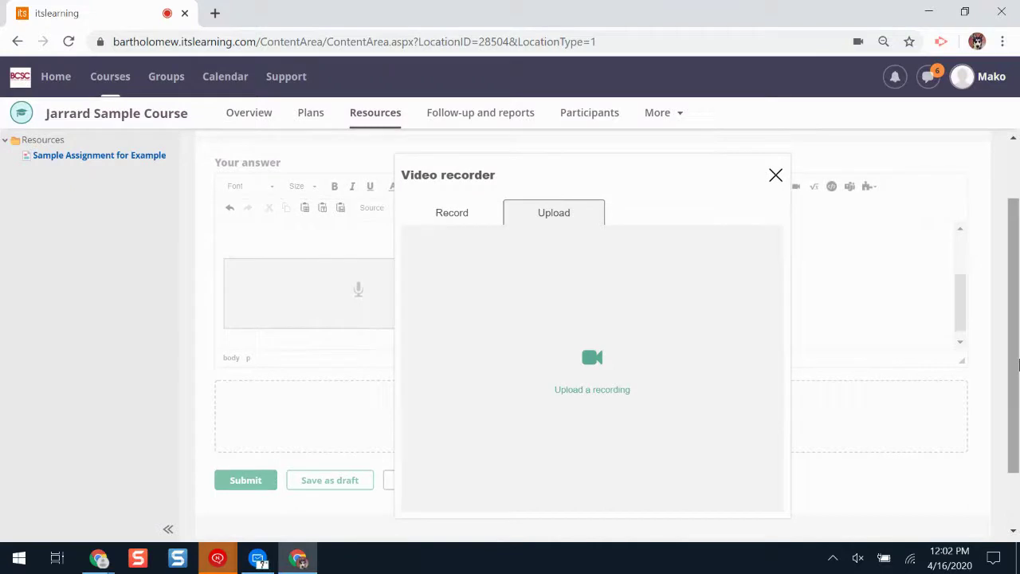
pyautogui.click(776, 175)
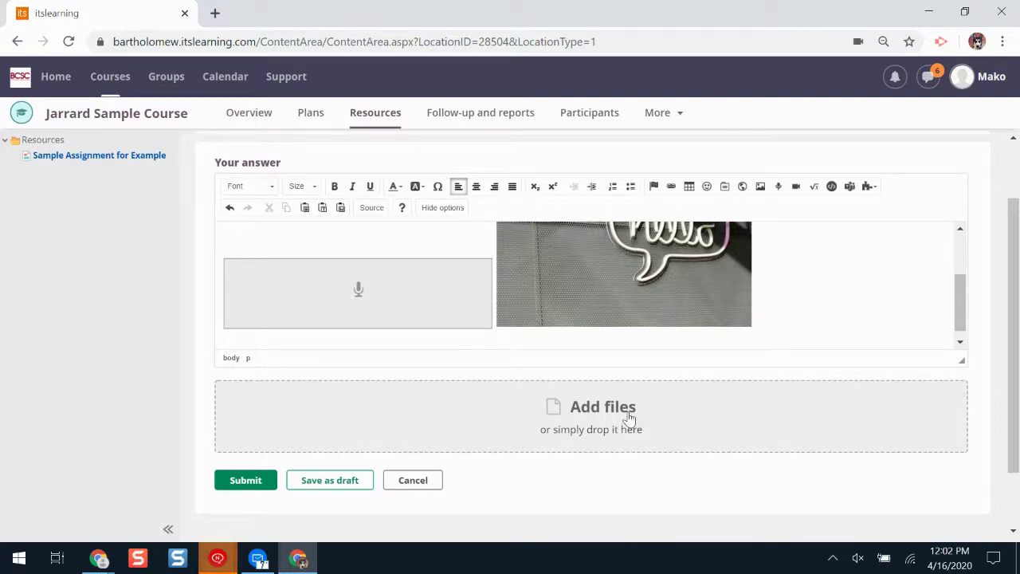
# Show the Add files sources, back out of Google Drive, and reopen the source list.
pyautogui.click(629, 419)
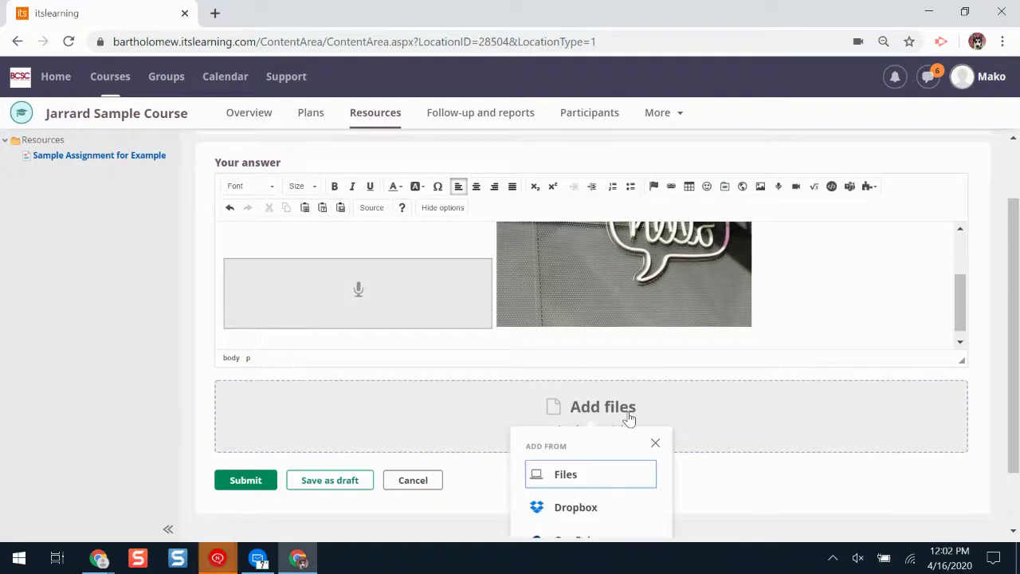
pyautogui.scroll(-1, 630, 418)
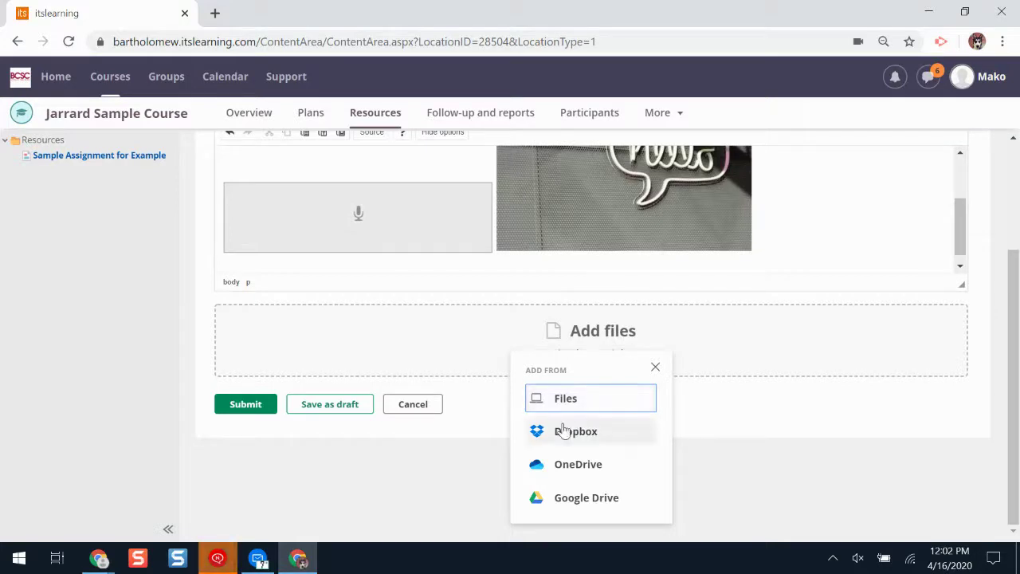
pyautogui.click(621, 501)
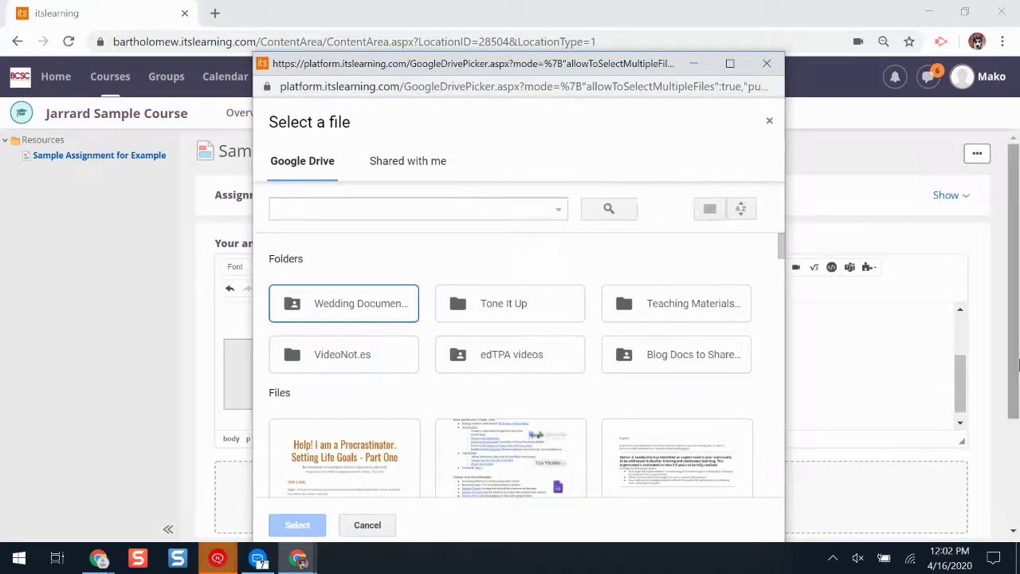
pyautogui.moveTo(1017, 355); pyautogui.dragTo(1018, 359)
pyautogui.click(605, 478)
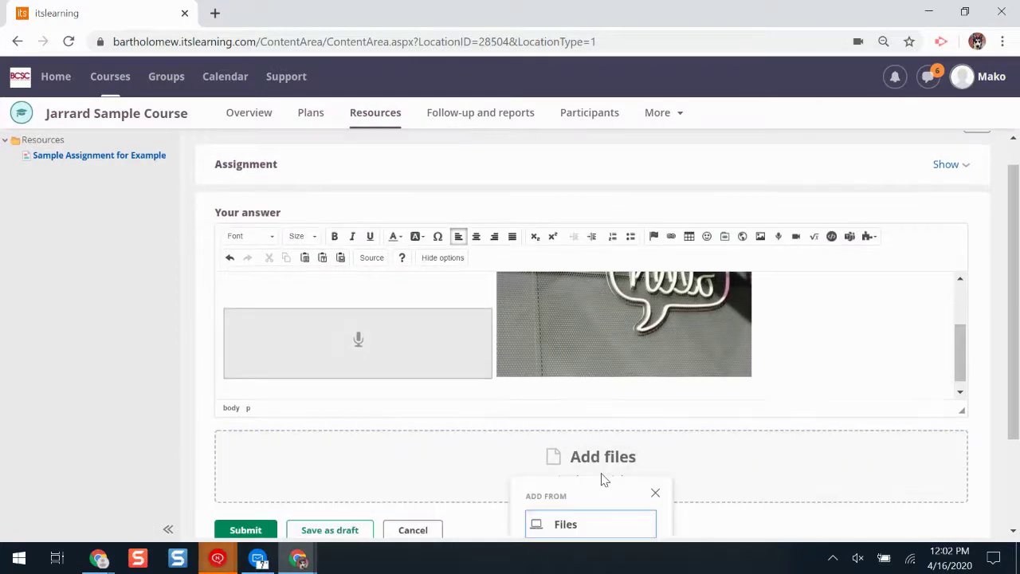
pyautogui.moveTo(1017, 315); pyautogui.dragTo(1018, 401)
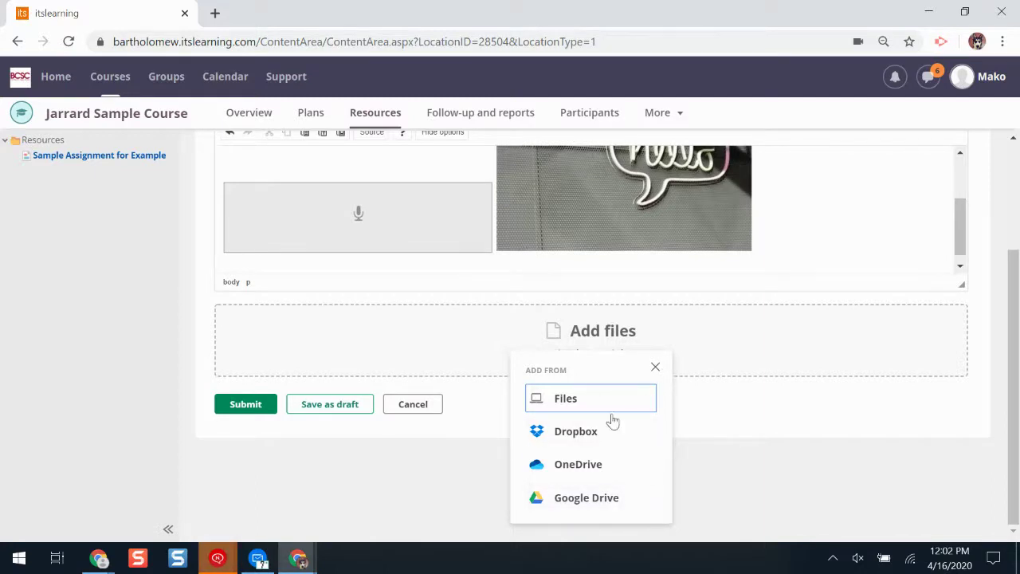
# From Google Drive, select and attach 'Copy of Help! I am a Procrastinator. Setting Life Goals'.
pyautogui.click(575, 501)
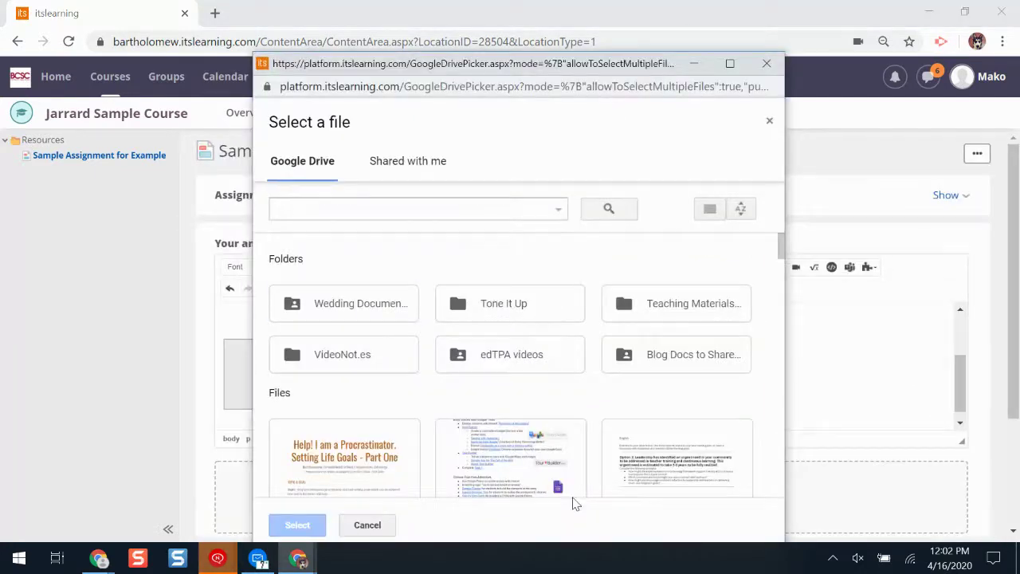
pyautogui.click(349, 447)
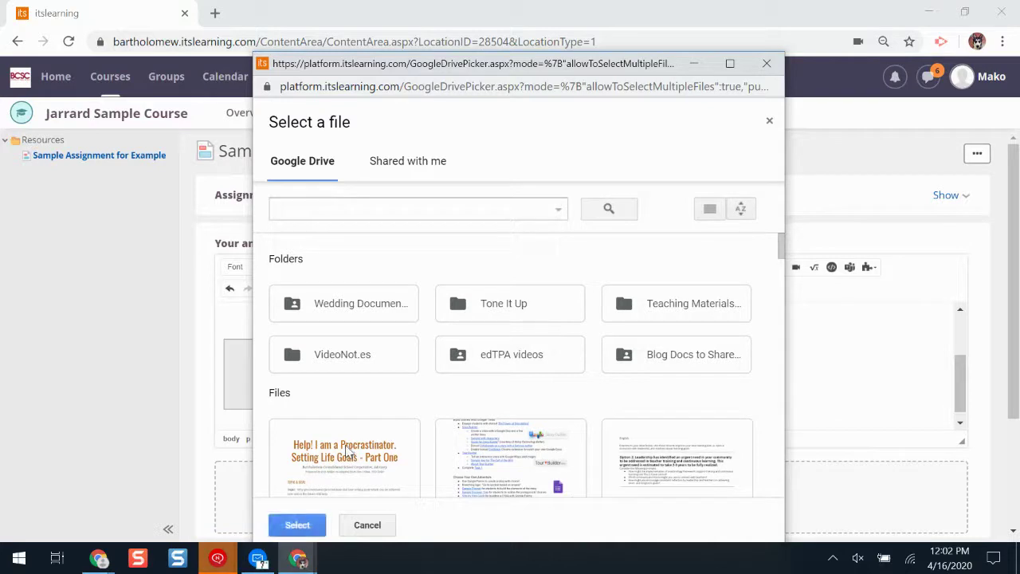
pyautogui.click(297, 525)
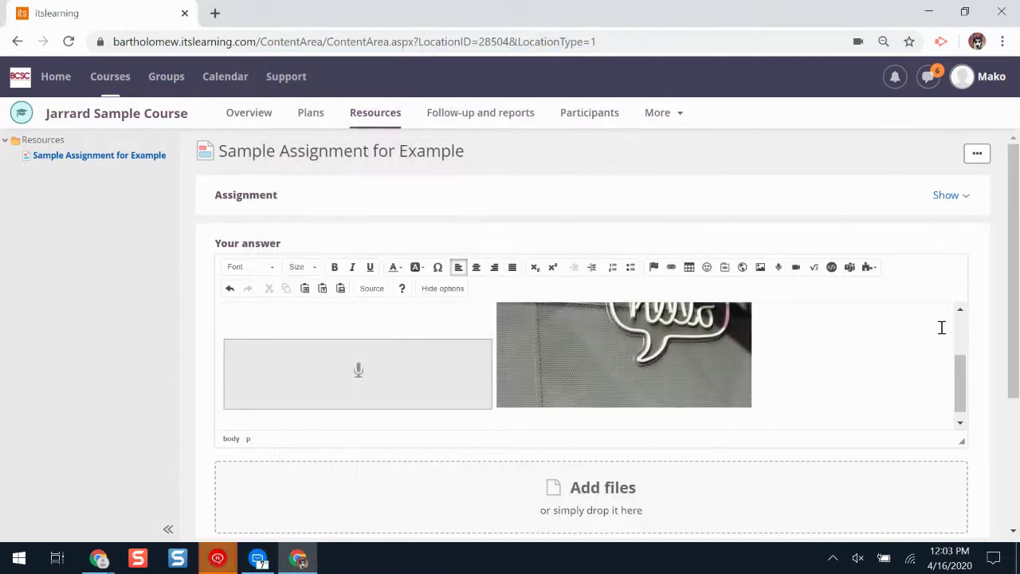
pyautogui.moveTo(1015, 319); pyautogui.dragTo(1017, 396)
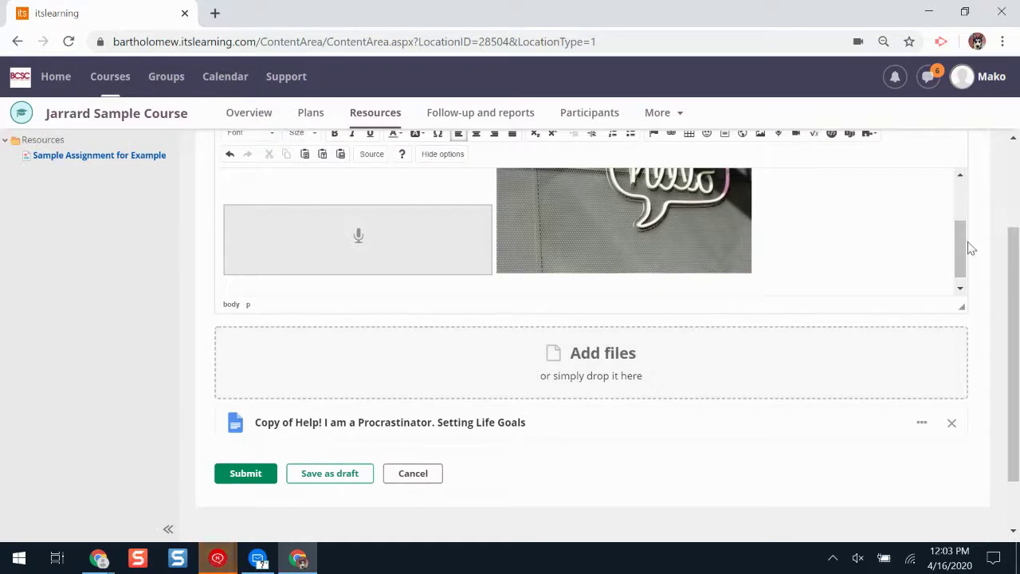
pyautogui.moveTo(966, 248); pyautogui.dragTo(969, 204)
pyautogui.moveTo(1009, 253); pyautogui.dragTo(1017, 294)
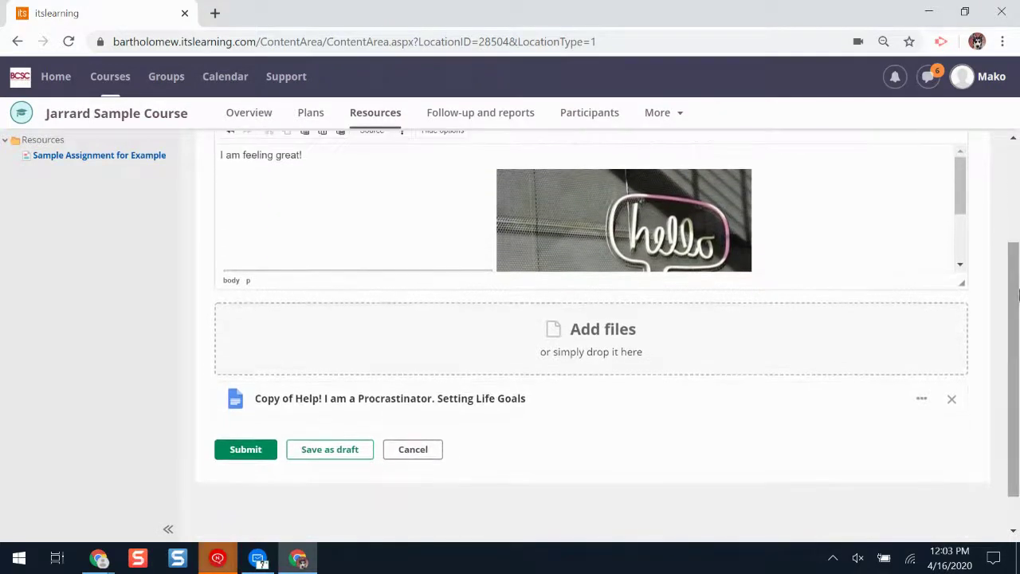
# Submit the answer and check it shows Not corrected with all its content.
pyautogui.click(257, 452)
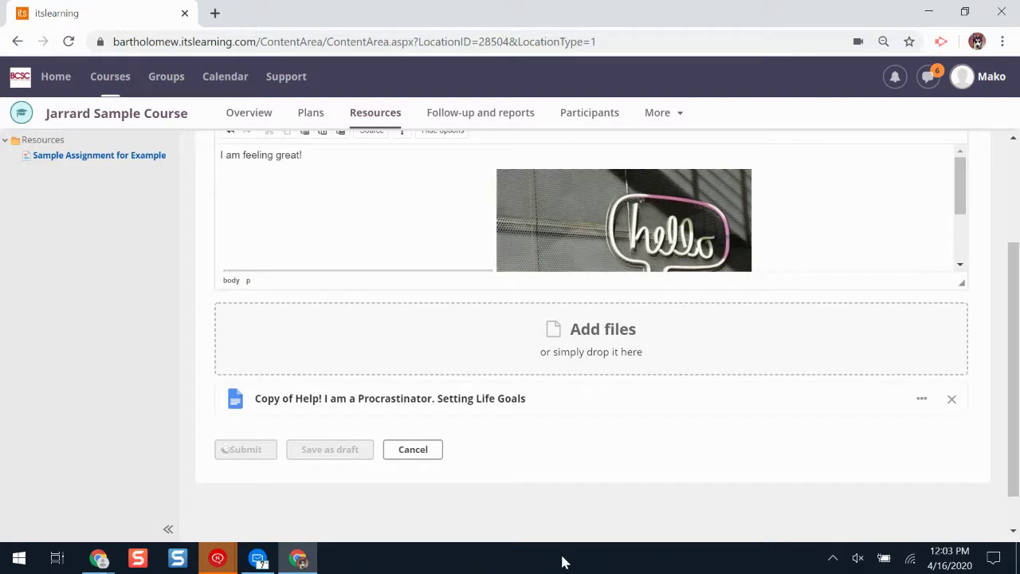
pyautogui.moveTo(964, 178); pyautogui.dragTo(964, 230)
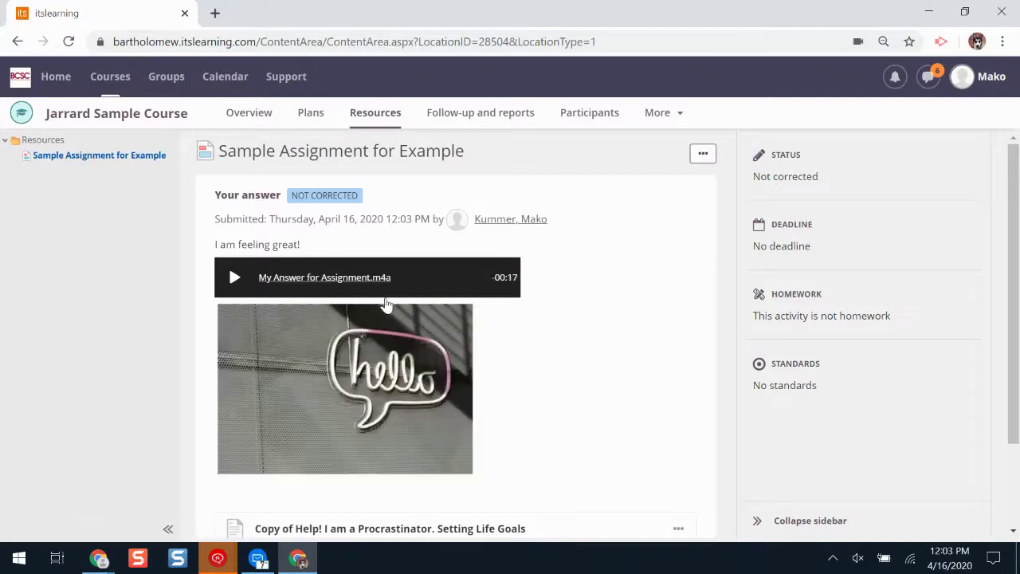
pyautogui.moveTo(1017, 170); pyautogui.dragTo(1017, 253)
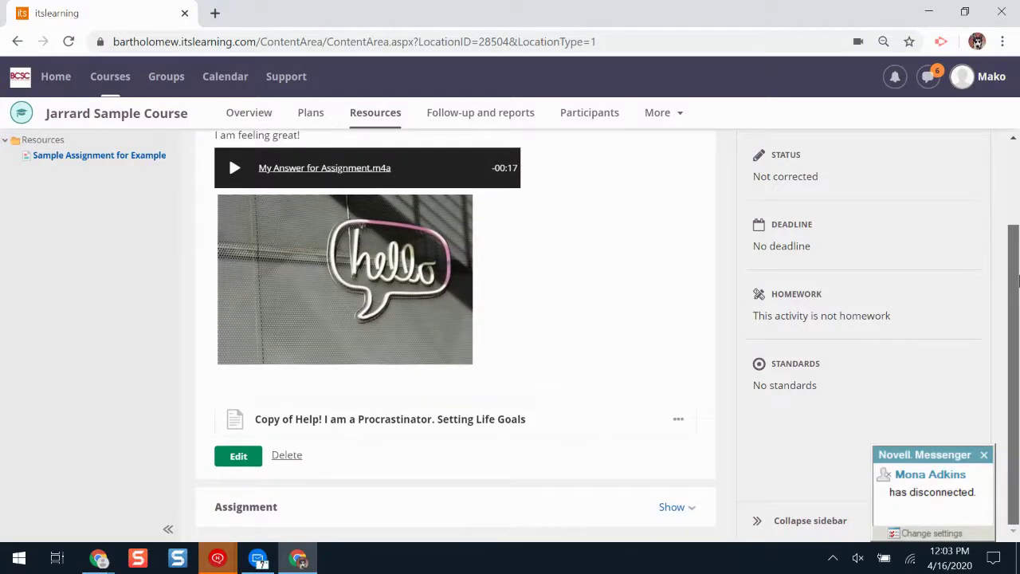
pyautogui.scroll(2, 1018, 353)
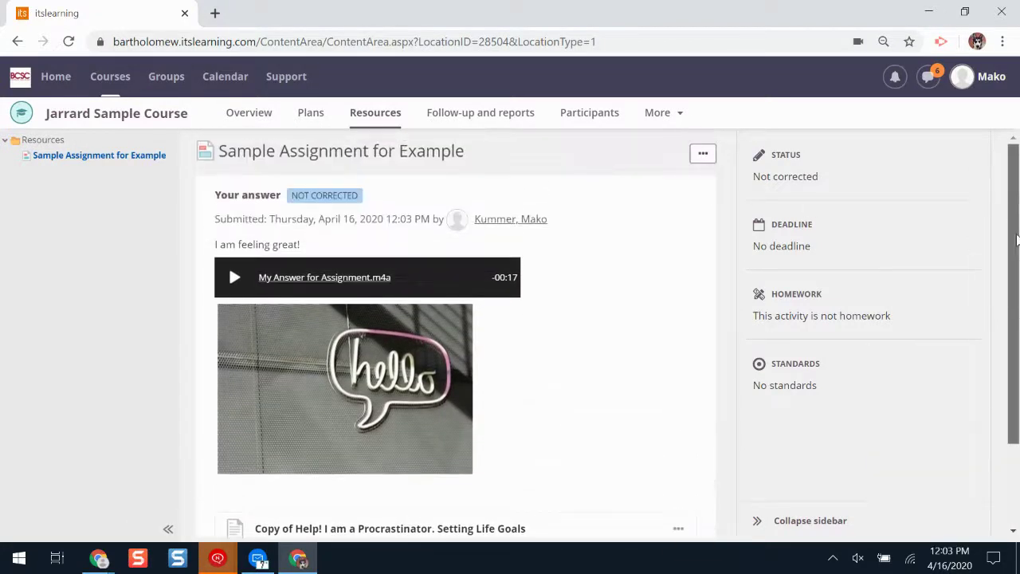
pyautogui.scroll(-2, 690, 348)
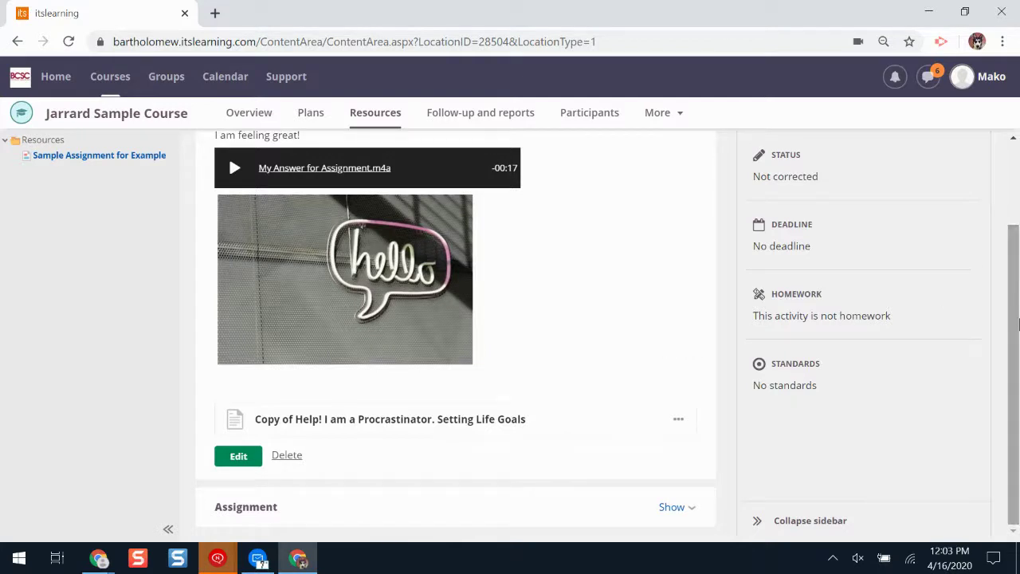